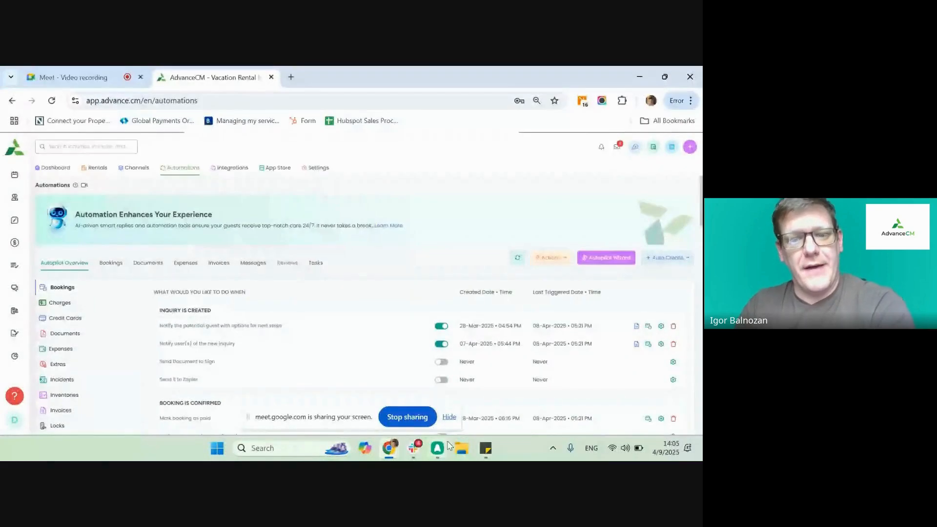
Open the Autopilot Wizard on the Automations page and choose Invoices as the area to automate.
{"action": "left_click", "coordinate": [448, 417]}
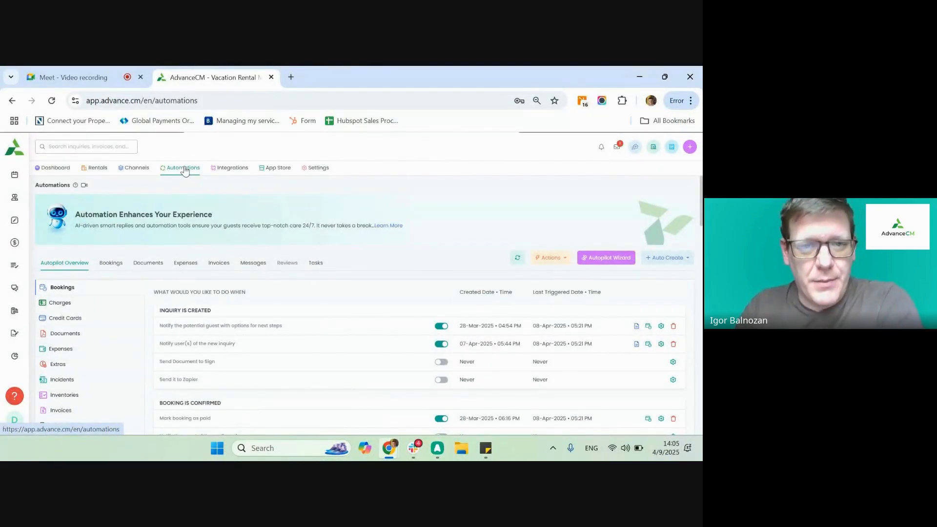
{"action": "left_click", "coordinate": [629, 258]}
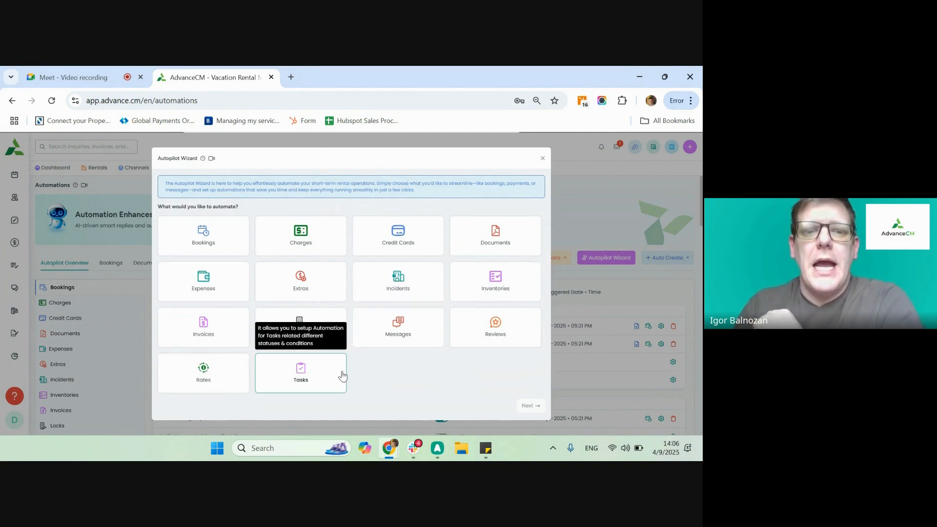
{"action": "left_click", "coordinate": [239, 327]}
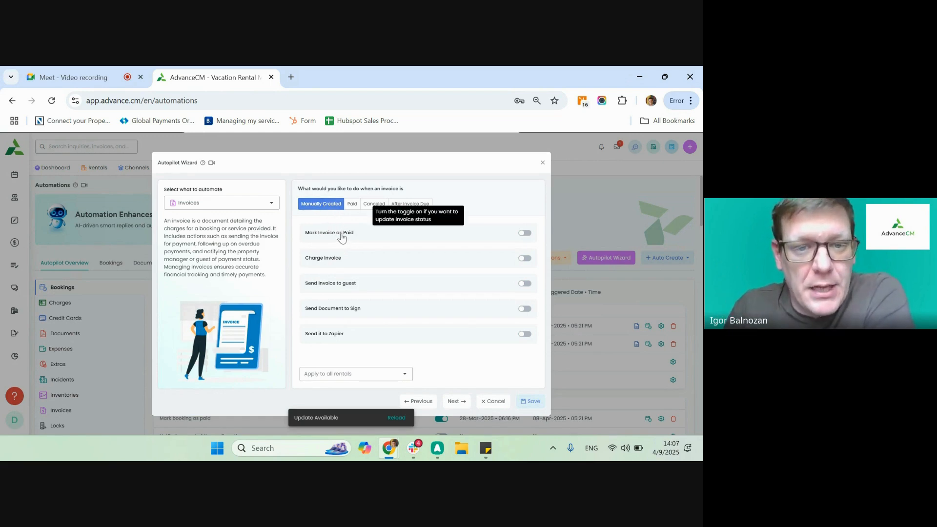
For manually created invoices, turn on Mark Invoice as Paid, Charge Invoice and Send Invoice to guest.
{"action": "left_click", "coordinate": [526, 234]}
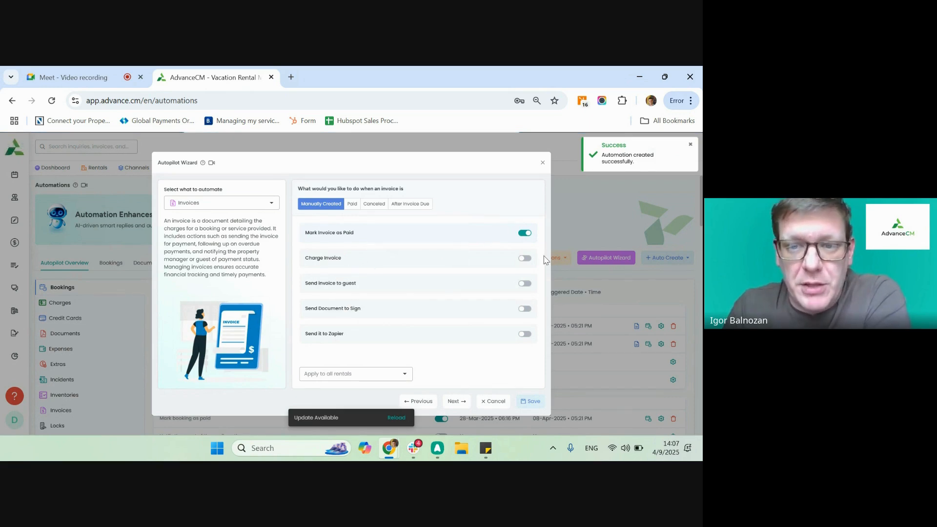
{"action": "left_click", "coordinate": [529, 258]}
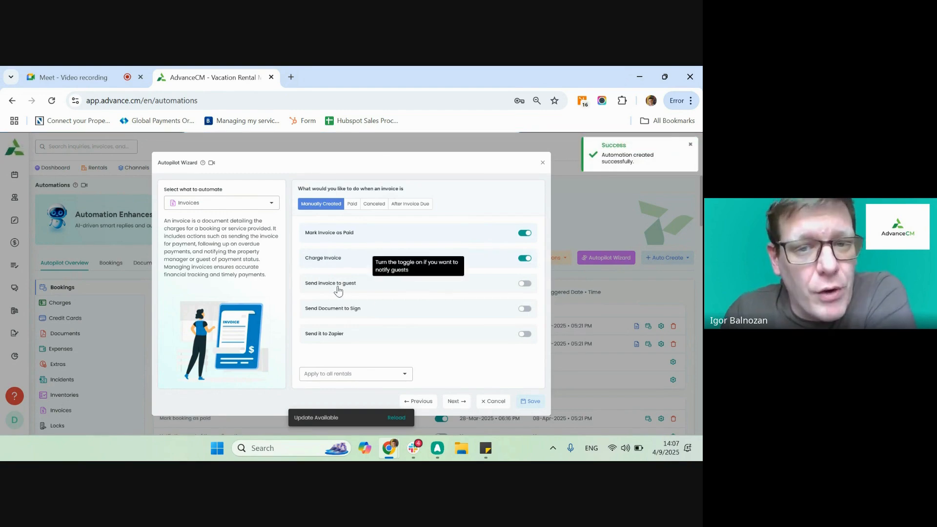
{"action": "left_click", "coordinate": [525, 284]}
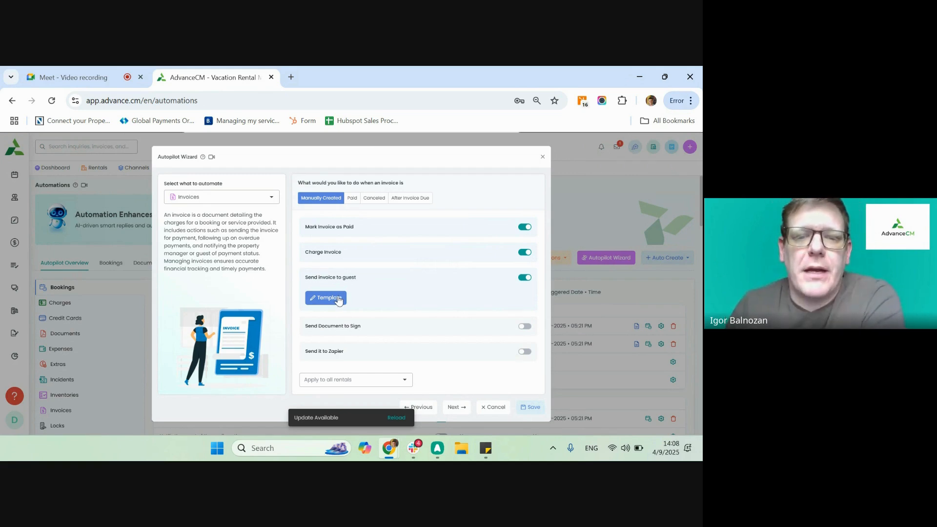
Review the Send Invoice to guest template and its invoice link placeholder, try to save it, and close the template.
{"action": "left_click", "coordinate": [339, 298]}
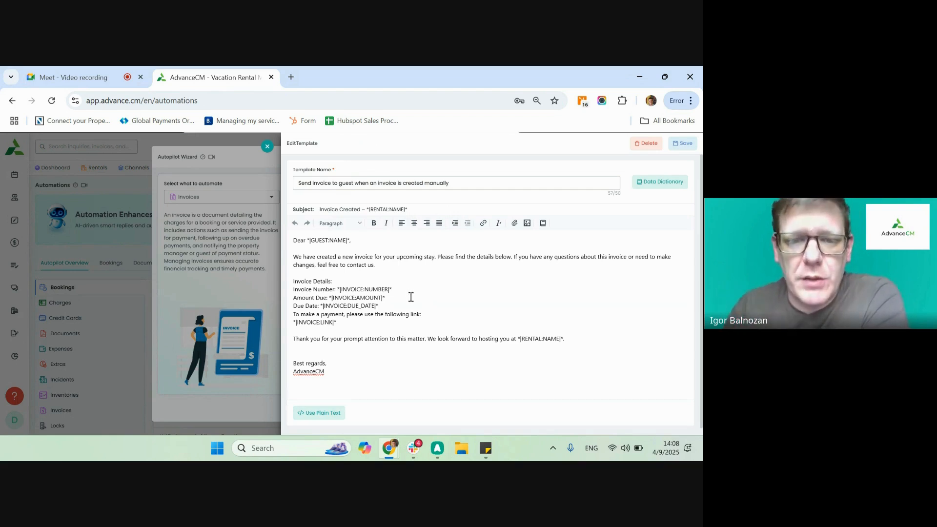
{"action": "left_click_drag", "start_coordinate": [337, 322], "coordinate": [288, 326]}
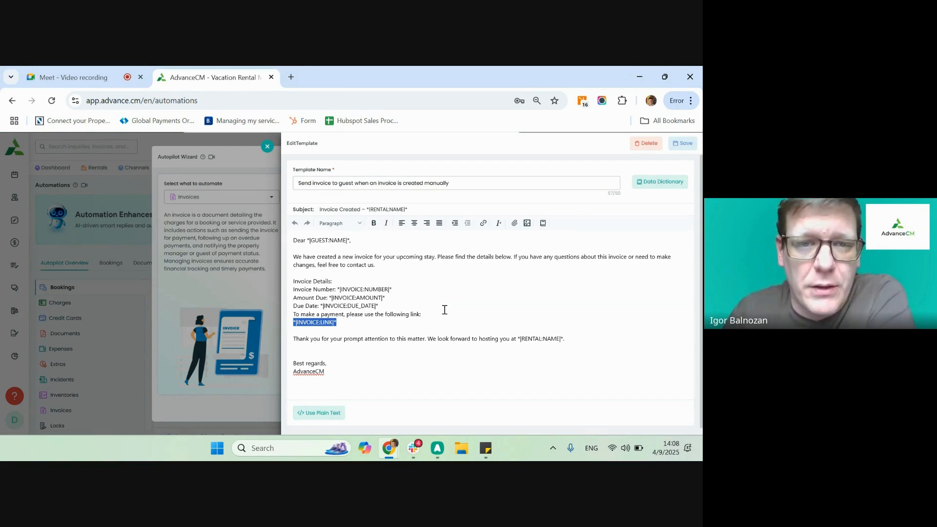
{"action": "left_click", "coordinate": [683, 143]}
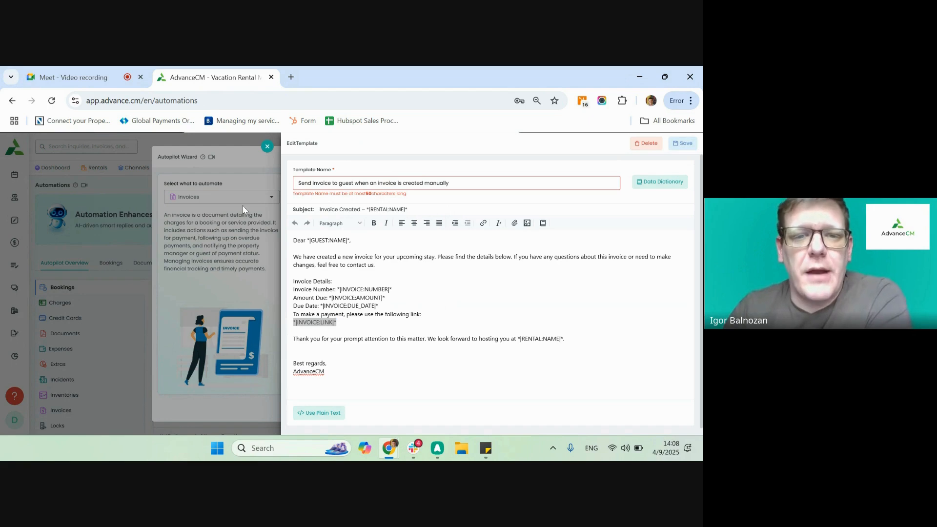
{"action": "left_click", "coordinate": [267, 146]}
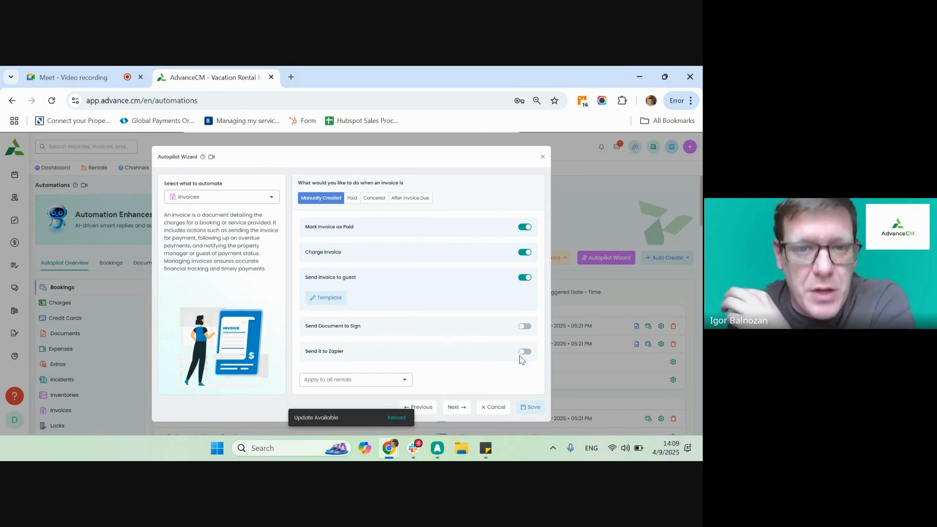
For paid invoices, turn on Update booking status to paid and Send payment confirmation to guest.
{"action": "left_click", "coordinate": [354, 199]}
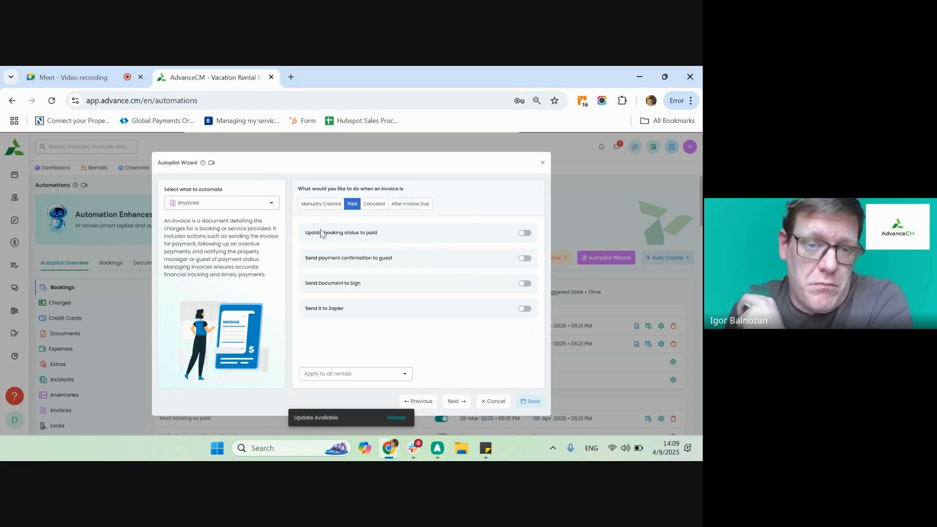
{"action": "left_click", "coordinate": [524, 233]}
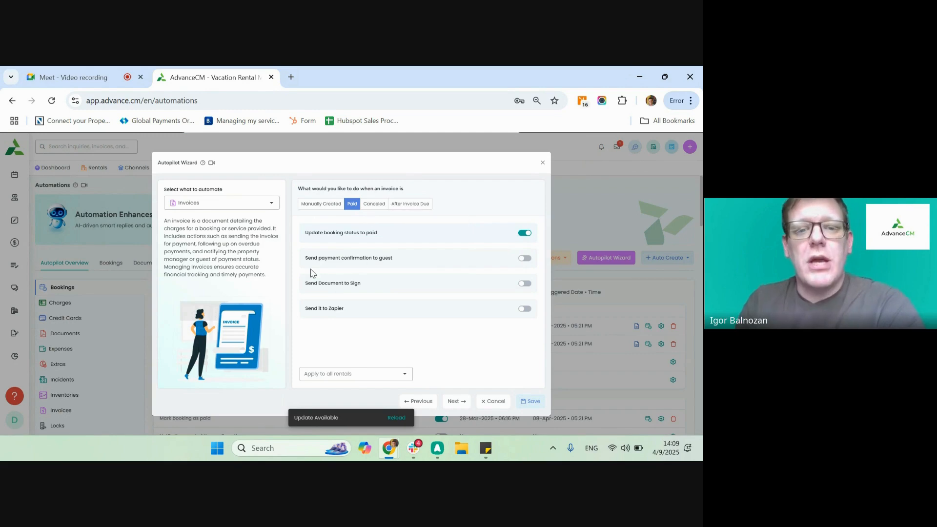
{"action": "left_click", "coordinate": [525, 258]}
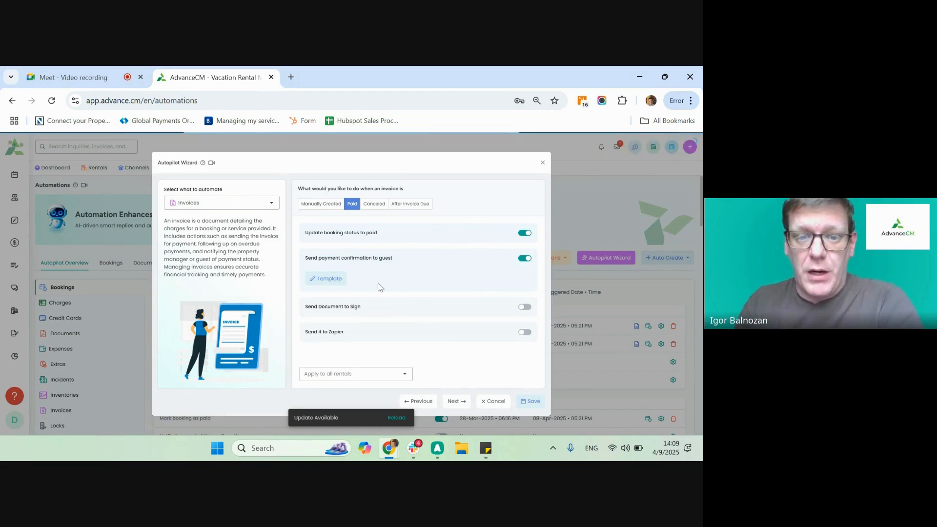
Review the message template of the payment confirmation to the guest and close it.
{"action": "left_click", "coordinate": [326, 278]}
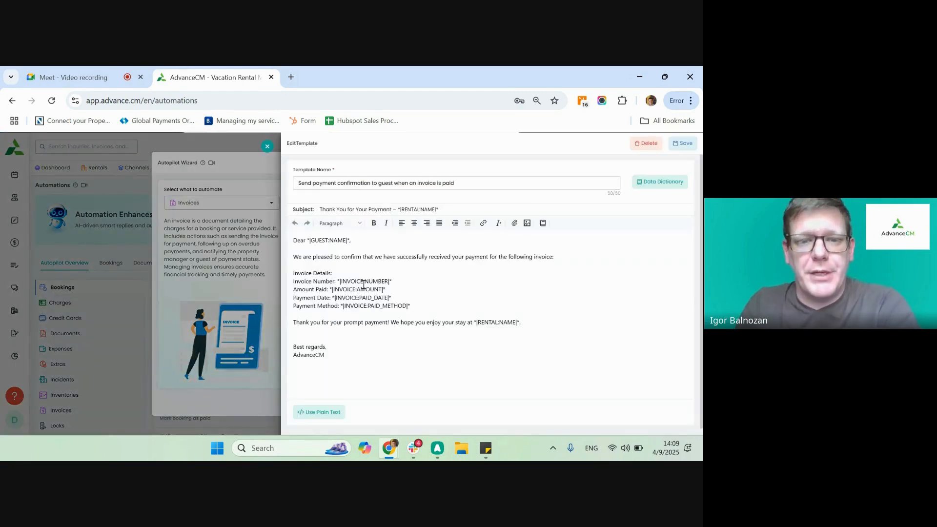
{"action": "left_click", "coordinate": [379, 330]}
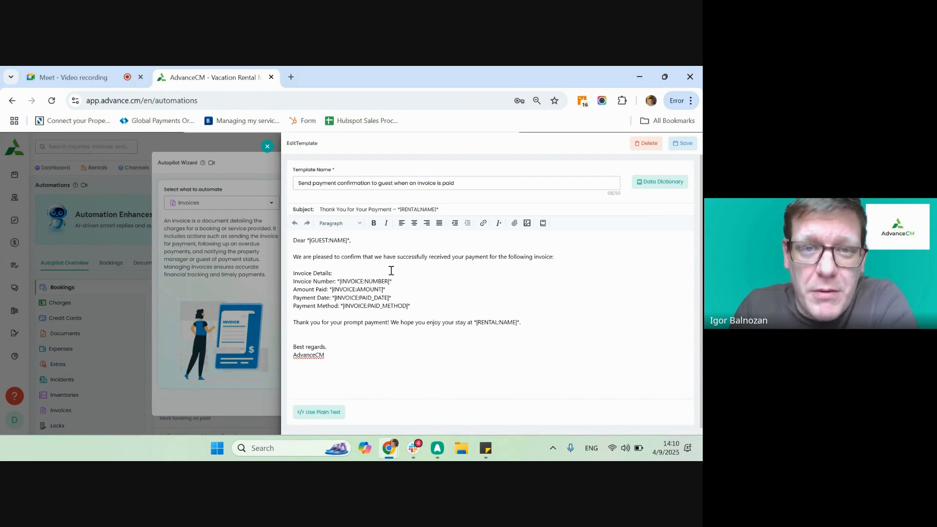
{"action": "left_click", "coordinate": [268, 146]}
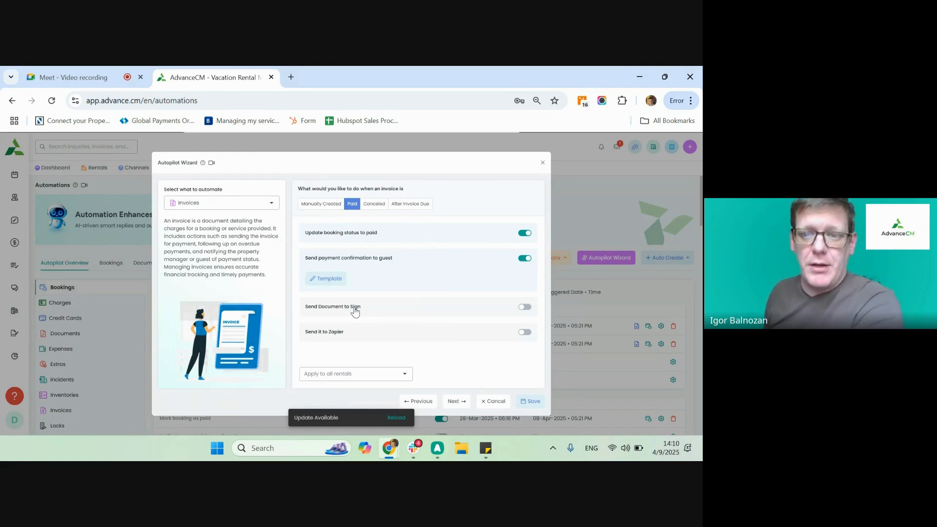
Turn on Send Document to Sign for paid invoices, using the Soy 3 Test template and a chosen user as signer, and save.
{"action": "left_click", "coordinate": [524, 307]}
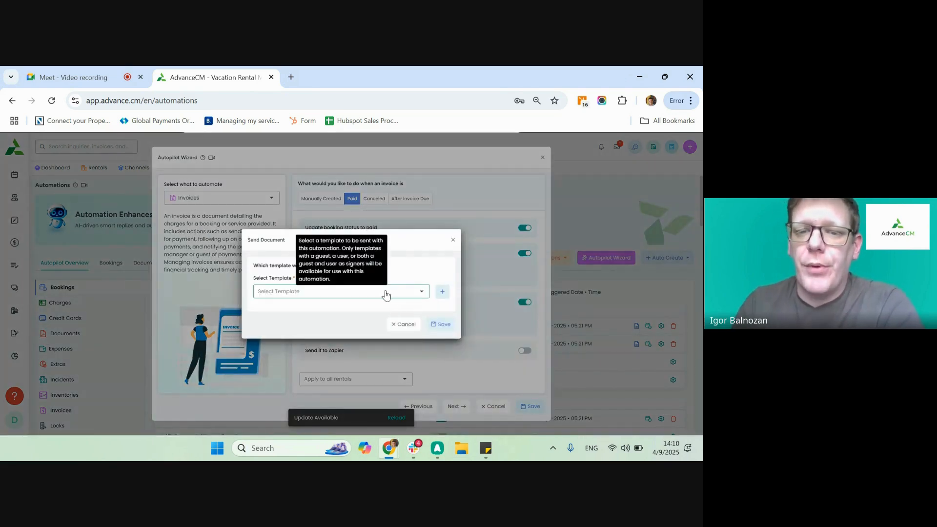
{"action": "left_click", "coordinate": [385, 293]}
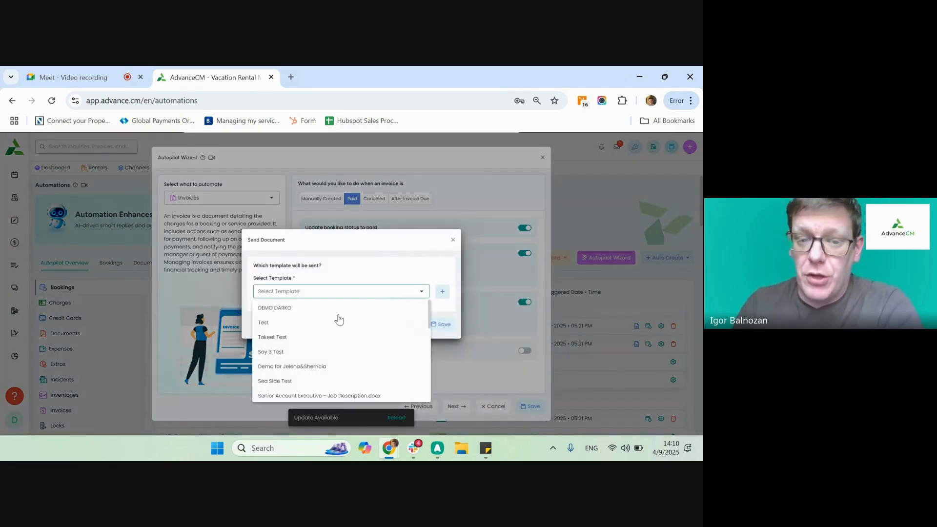
{"action": "left_click", "coordinate": [295, 352]}
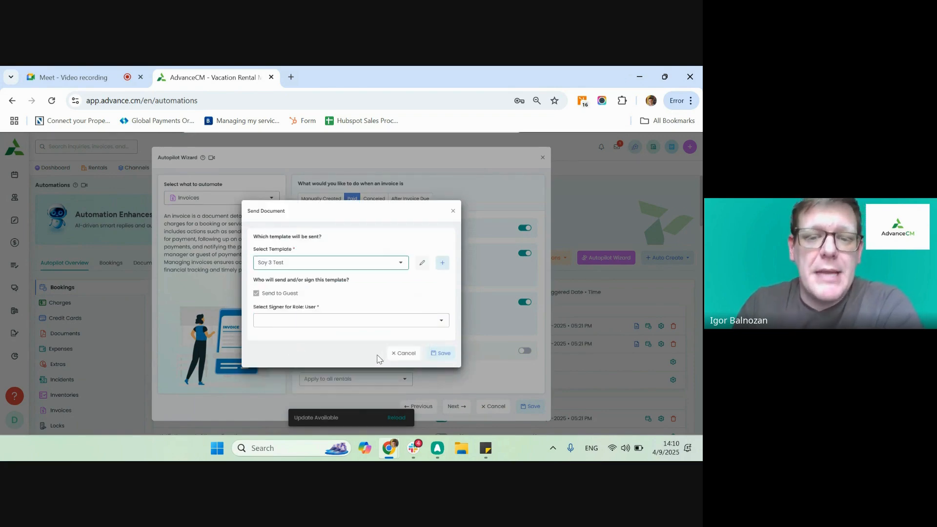
{"action": "left_click", "coordinate": [439, 354]}
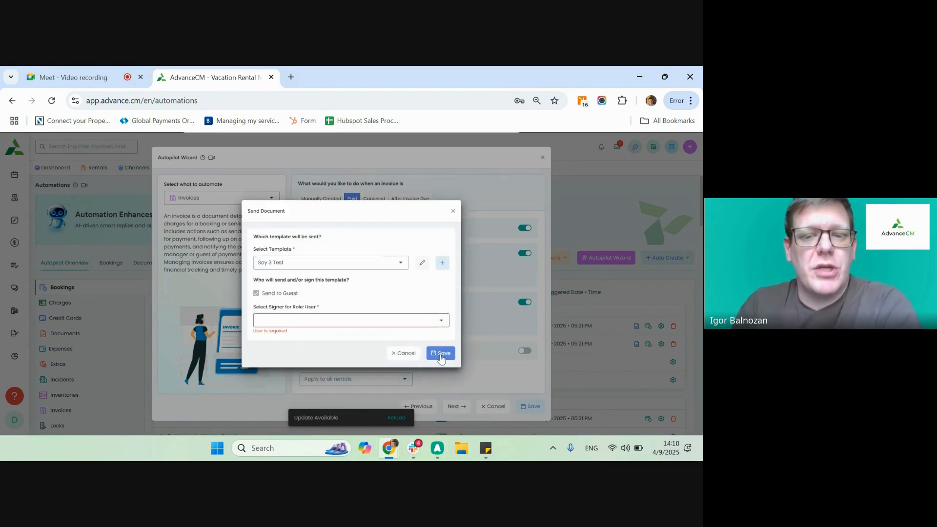
{"action": "left_click", "coordinate": [360, 320]}
{"action": "left_click", "coordinate": [308, 274]}
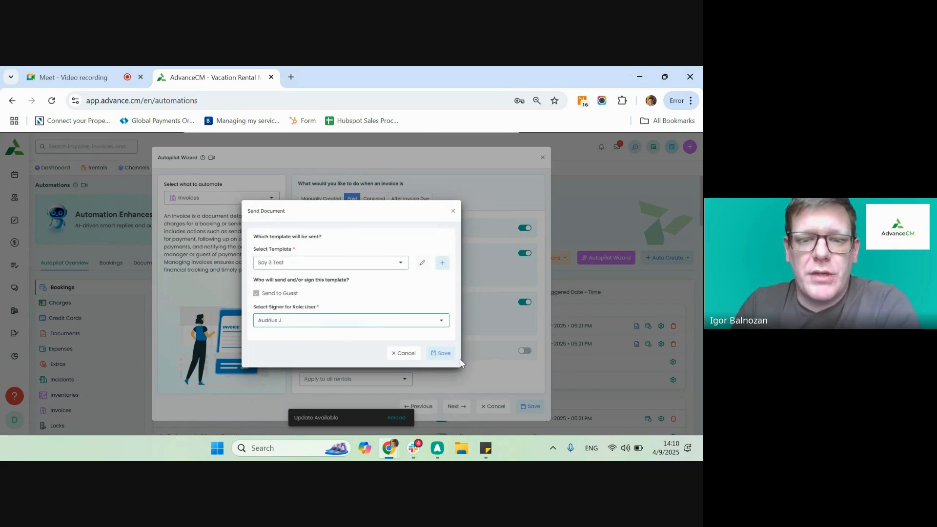
{"action": "left_click", "coordinate": [445, 353]}
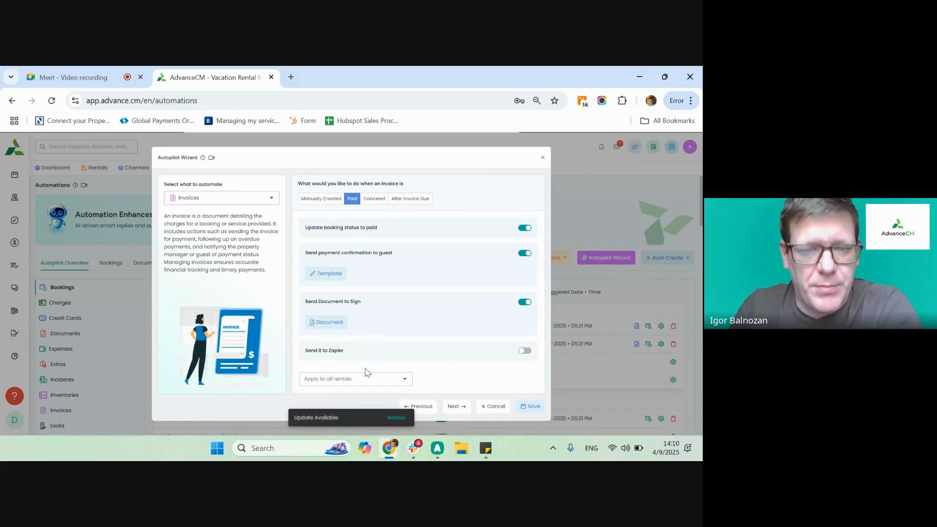
For canceled invoices, turn on Update booking status to unpaid.
{"action": "left_click", "coordinate": [382, 201]}
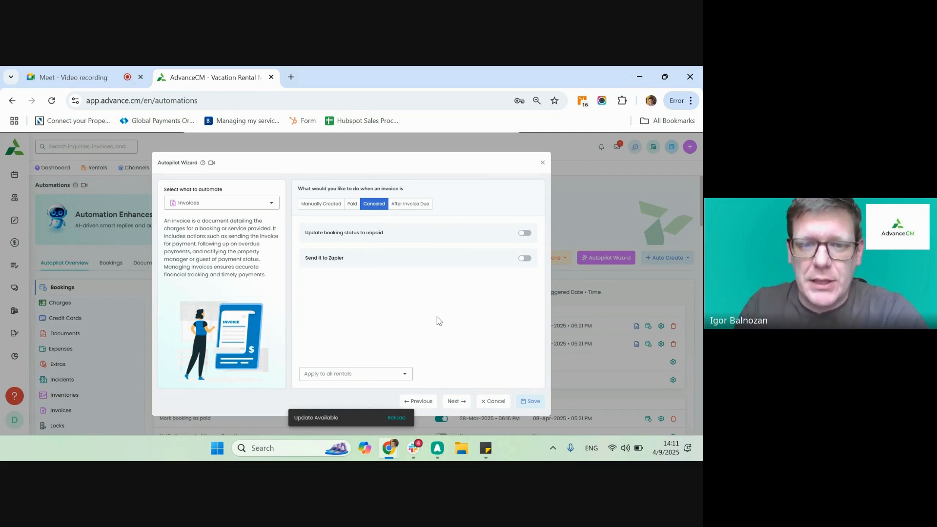
{"action": "left_click", "coordinate": [525, 233]}
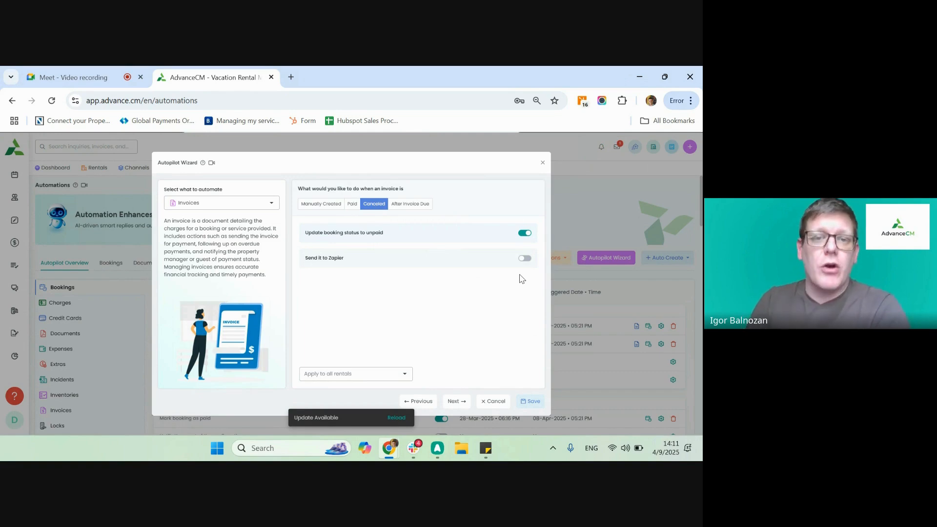
Set up a payment reminder to the guest 1 day after the invoice is due and review its message template.
{"action": "left_click", "coordinate": [411, 211]}
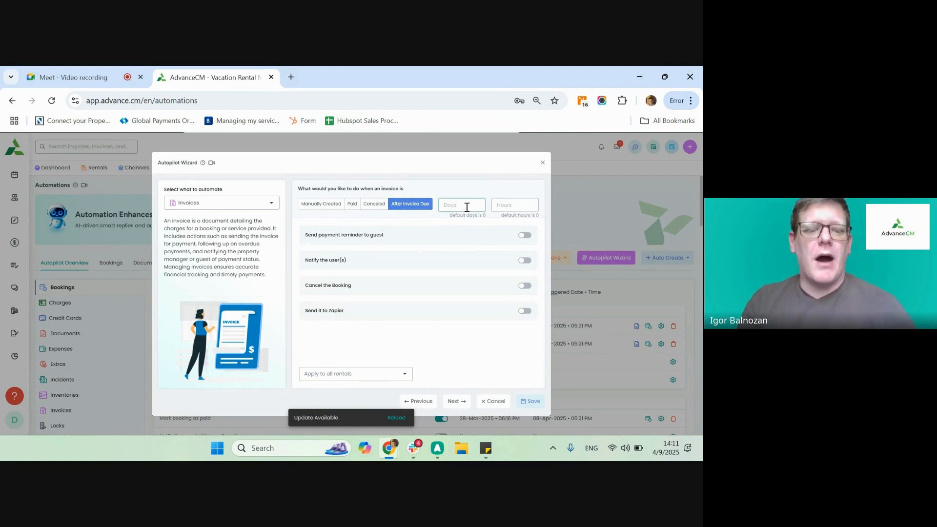
{"action": "type", "text": "1"}
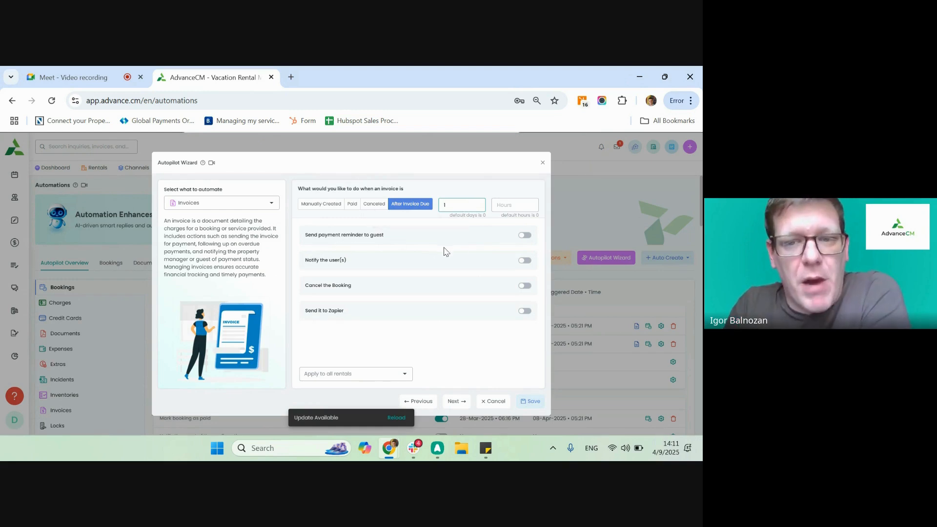
{"action": "left_click", "coordinate": [524, 234]}
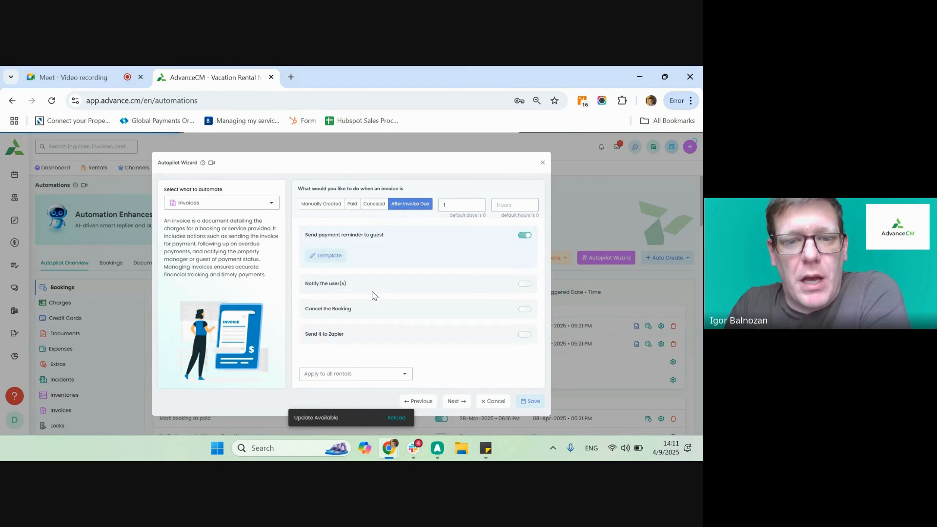
{"action": "left_click", "coordinate": [325, 255]}
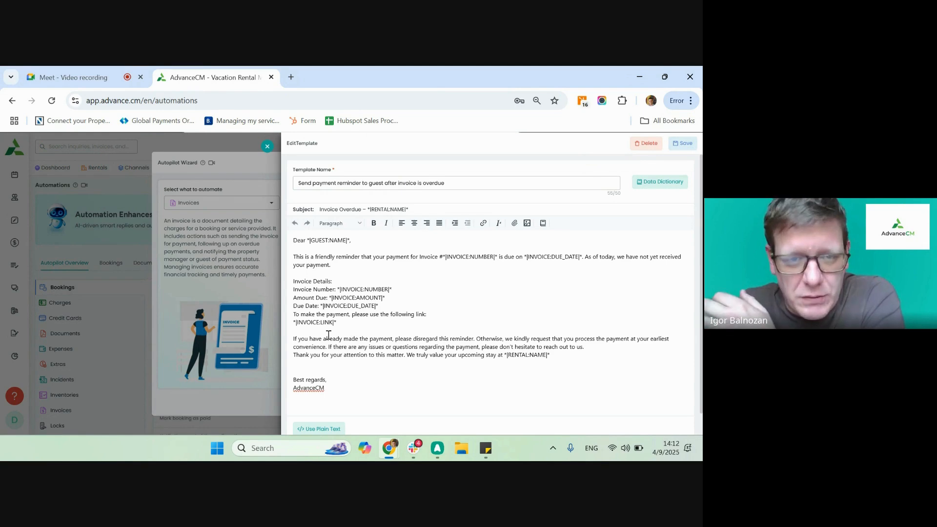
{"action": "left_click", "coordinate": [268, 147]}
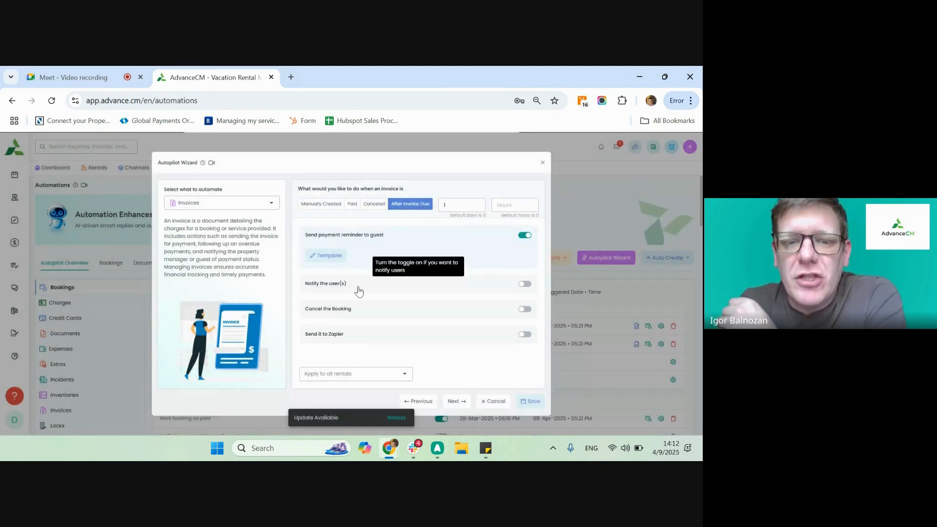
Turn on Notify the user(s) for overdue invoices and add two more users from the list as recipients.
{"action": "left_click", "coordinate": [527, 287]}
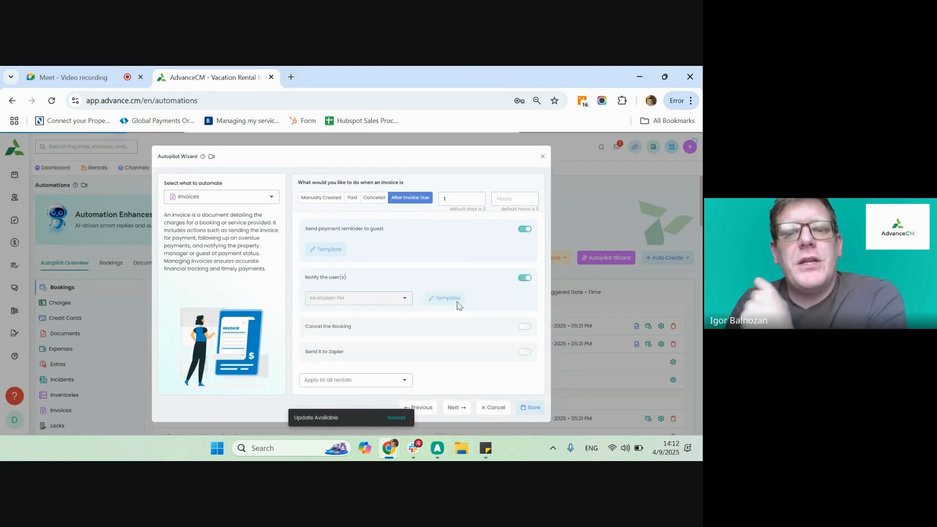
{"action": "left_click", "coordinate": [404, 299]}
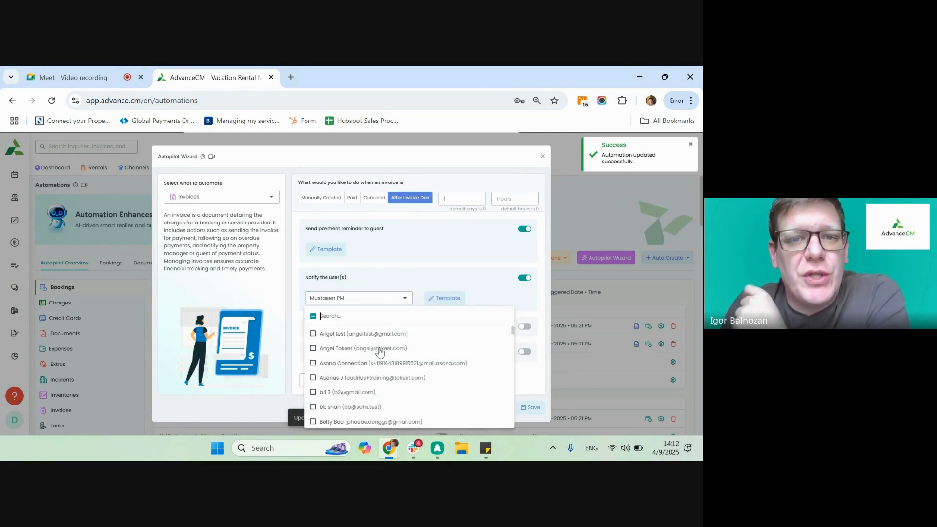
{"action": "scroll", "coordinate": [364, 361], "scroll_direction": "down", "scroll_amount": 5}
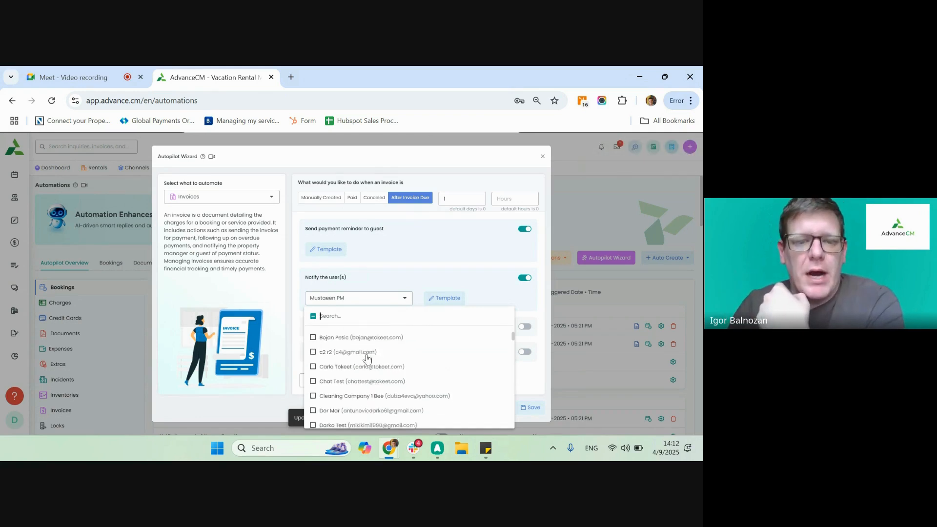
{"action": "scroll", "coordinate": [356, 371], "scroll_direction": "down", "scroll_amount": 5}
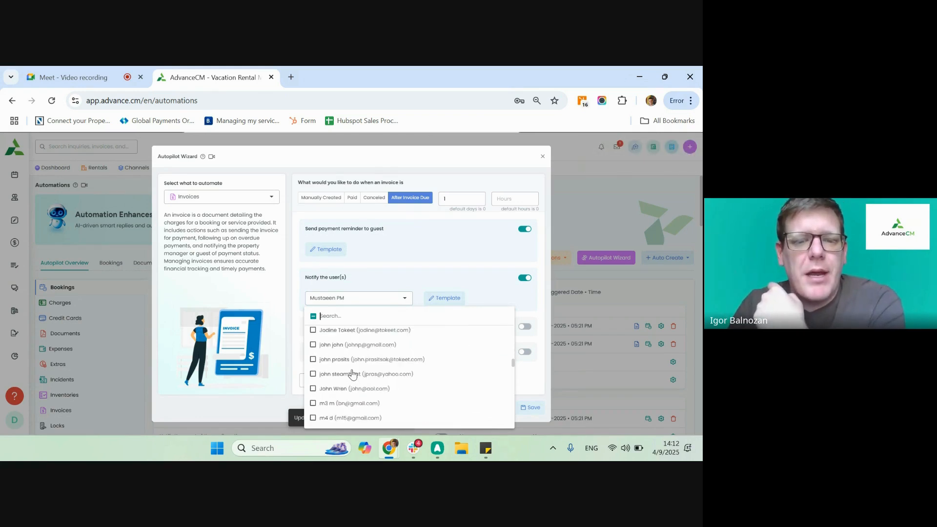
{"action": "scroll", "coordinate": [353, 374], "scroll_direction": "down", "scroll_amount": 2}
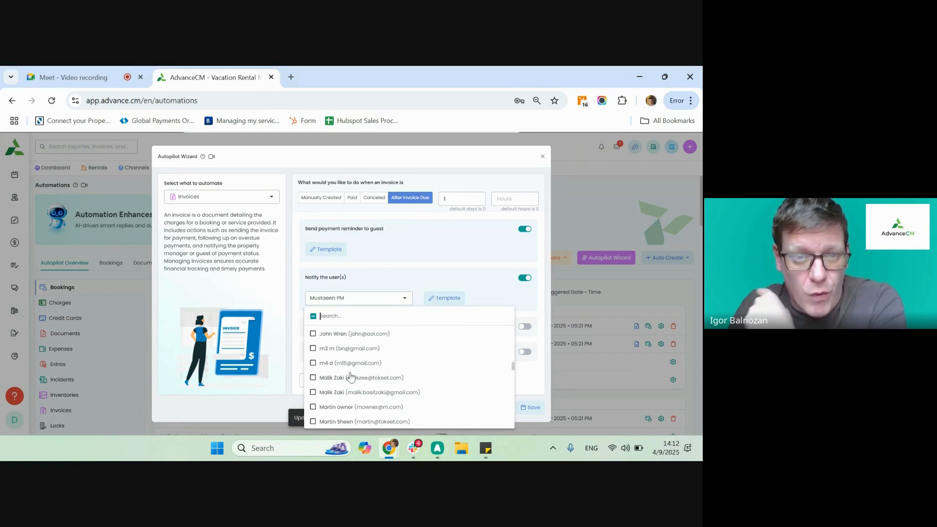
{"action": "scroll", "coordinate": [351, 375], "scroll_direction": "up", "scroll_amount": 3}
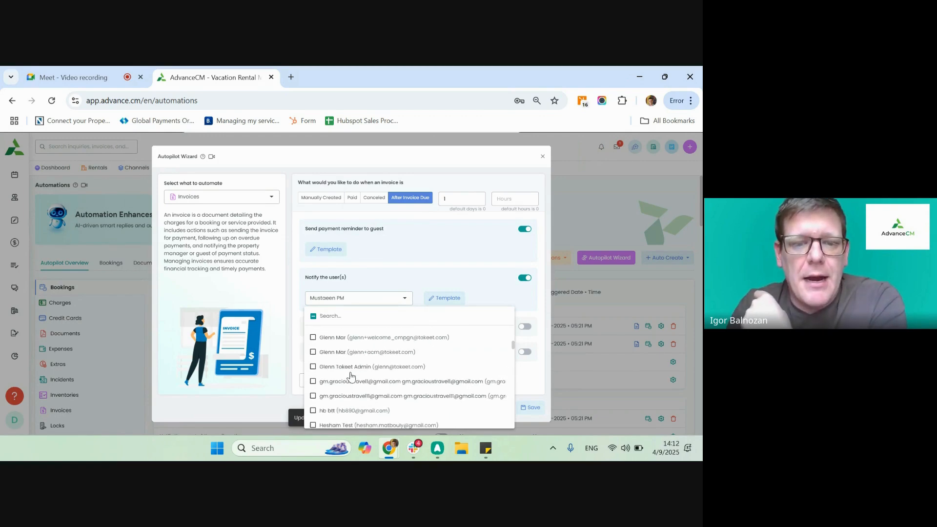
{"action": "scroll", "coordinate": [350, 375], "scroll_direction": "up", "scroll_amount": 1}
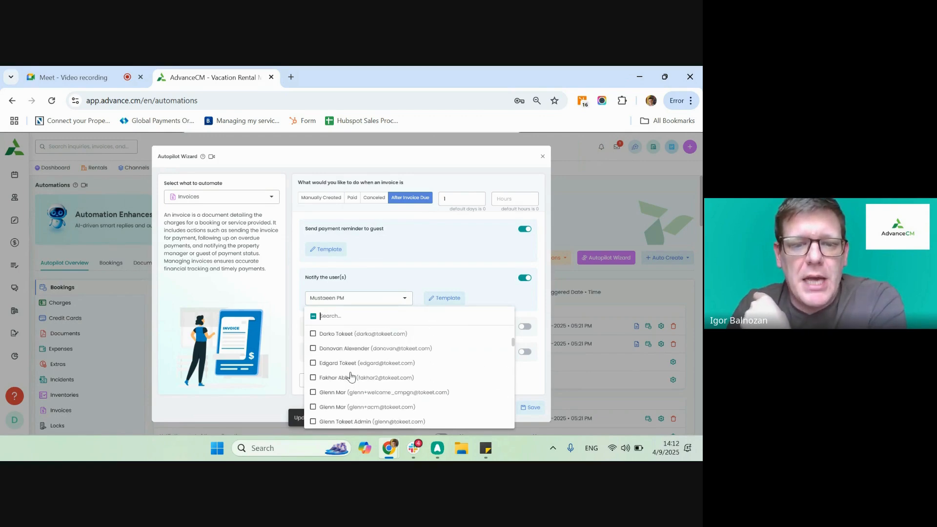
{"action": "left_click", "coordinate": [342, 336]}
{"action": "left_click", "coordinate": [349, 350]}
{"action": "left_click", "coordinate": [352, 365]}
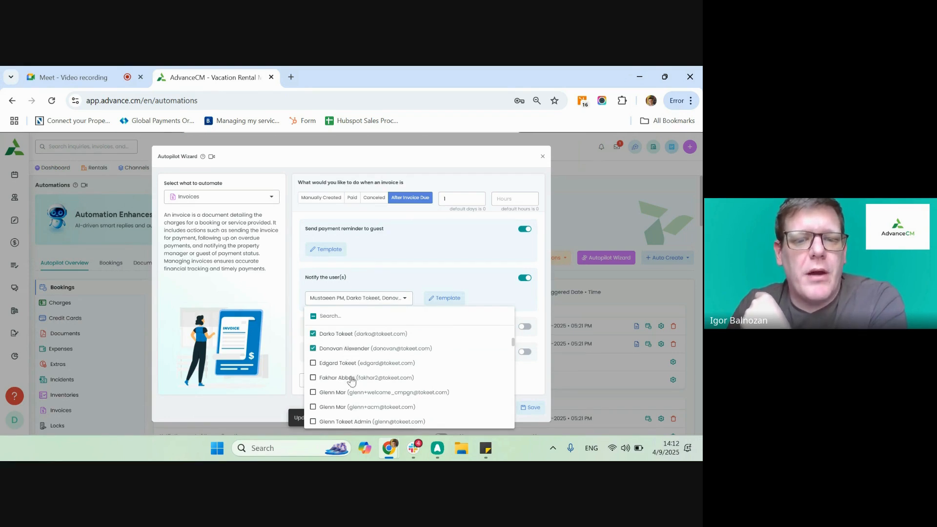
{"action": "left_click", "coordinate": [409, 280]}
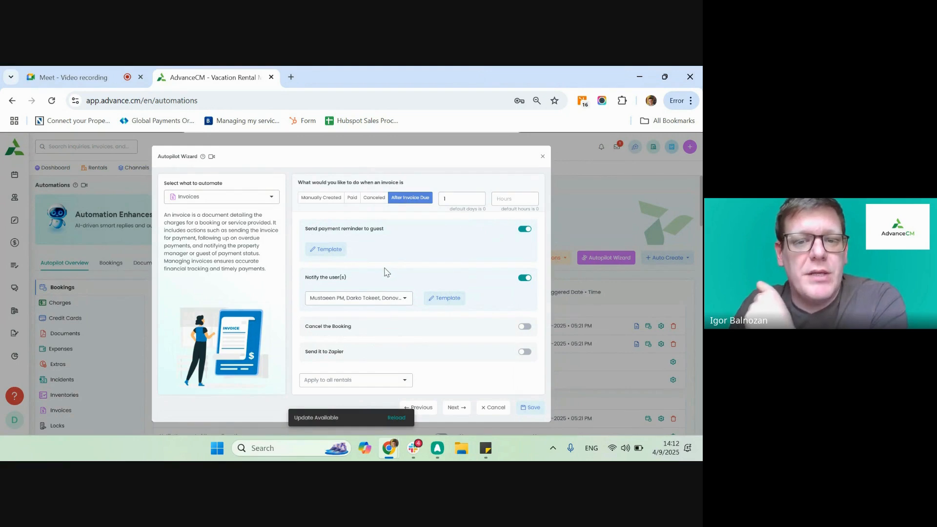
Review the message template of the overdue-invoice notification to users and close it.
{"action": "left_click", "coordinate": [444, 298]}
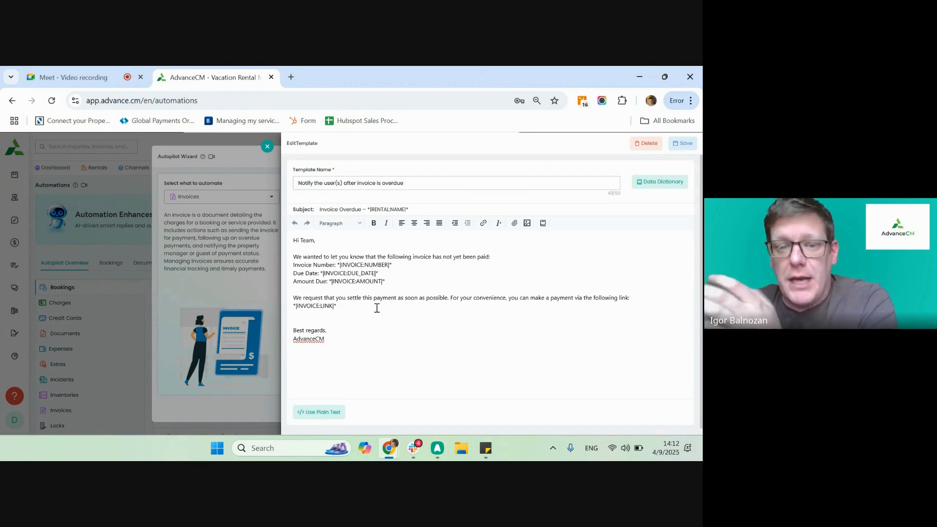
{"action": "left_click_drag", "start_coordinate": [376, 256], "coordinate": [462, 264]}
{"action": "left_click", "coordinate": [462, 274]}
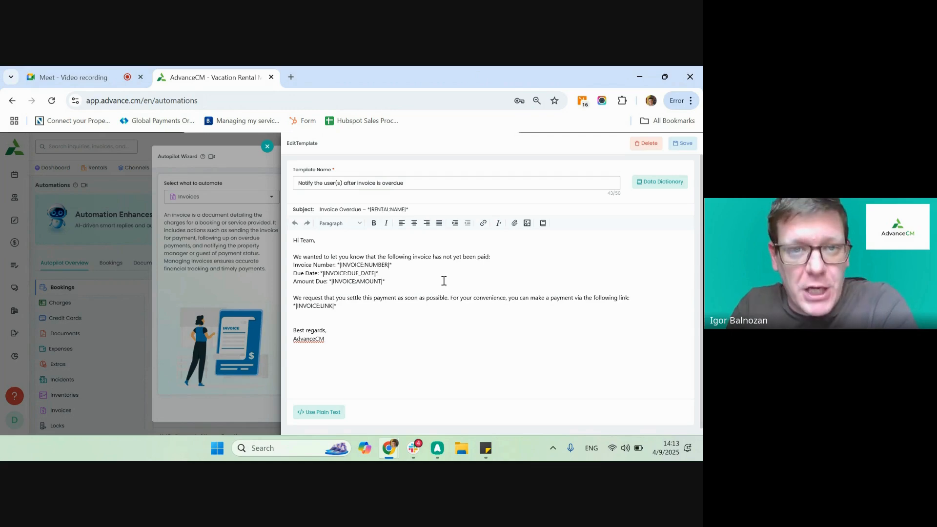
{"action": "left_click", "coordinate": [267, 146]}
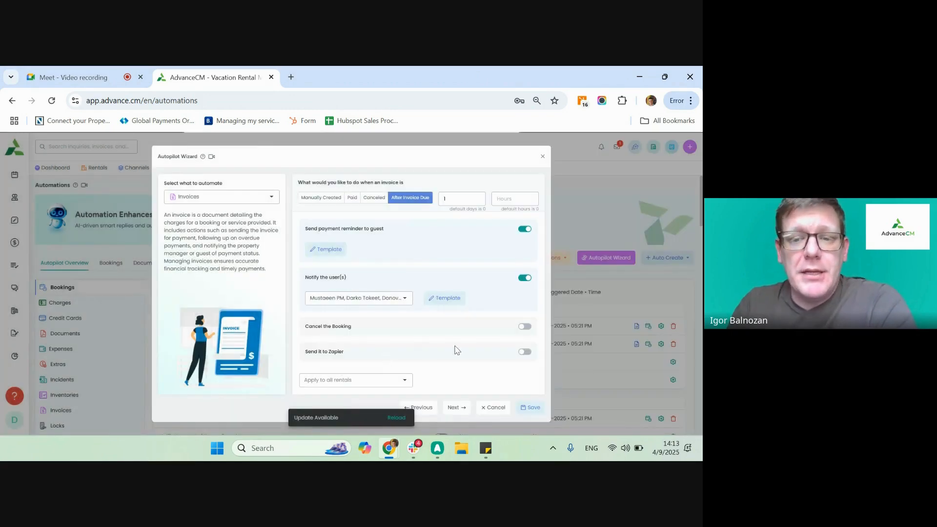
Turn on Cancel the Booking and Send it to Zapier for overdue invoices.
{"action": "left_click", "coordinate": [524, 327]}
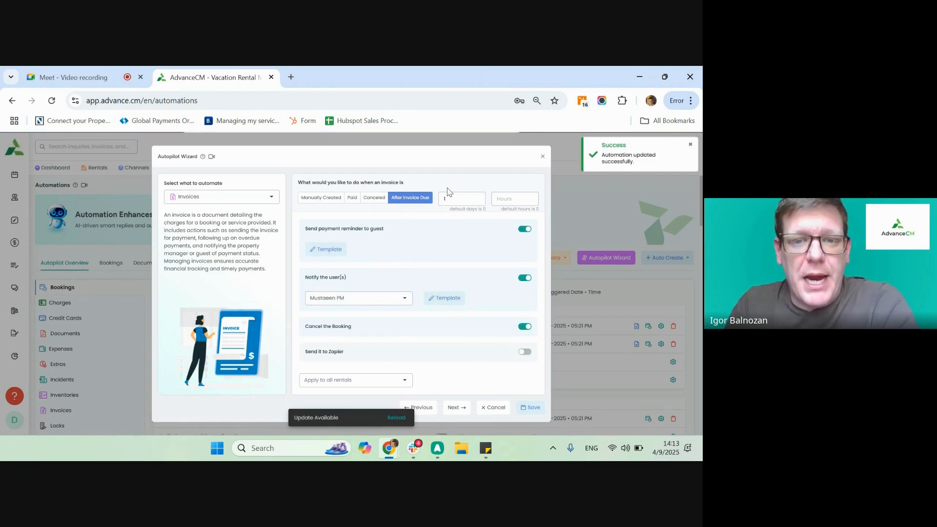
{"action": "left_click", "coordinate": [446, 204]}
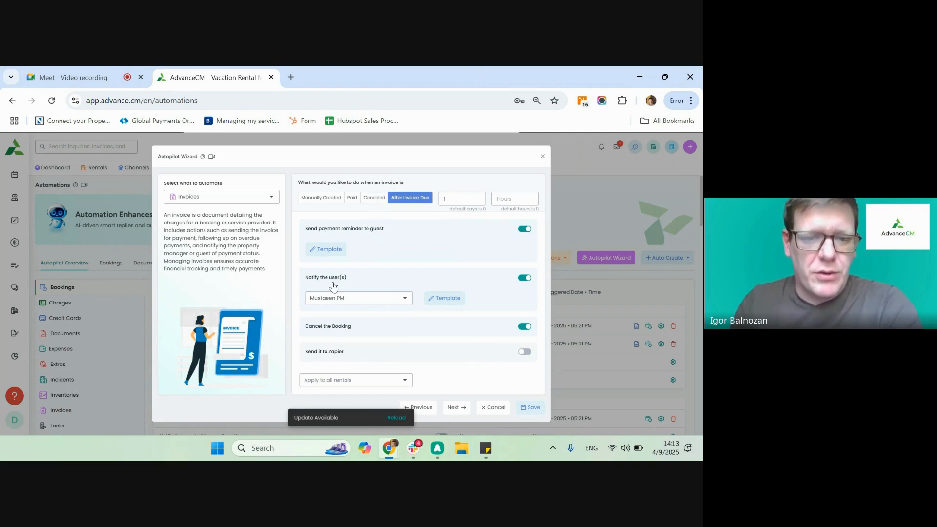
{"action": "left_click", "coordinate": [525, 352]}
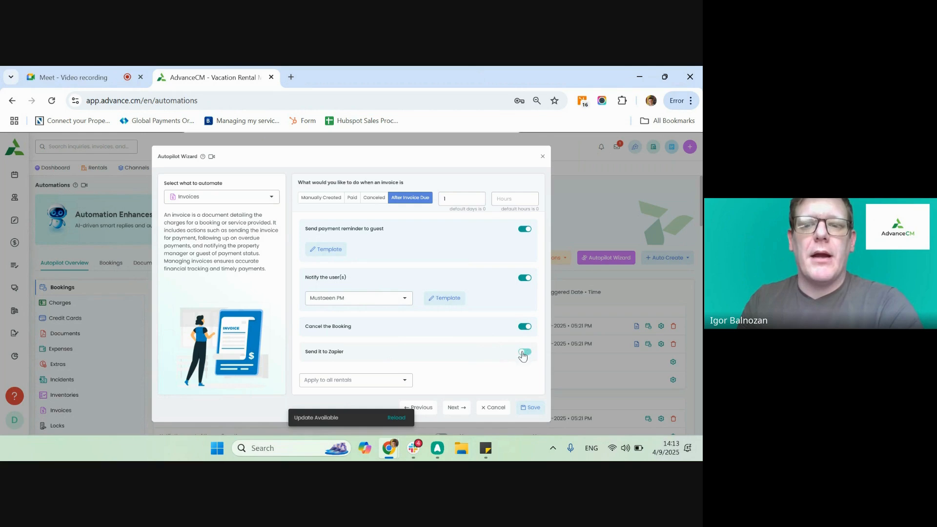